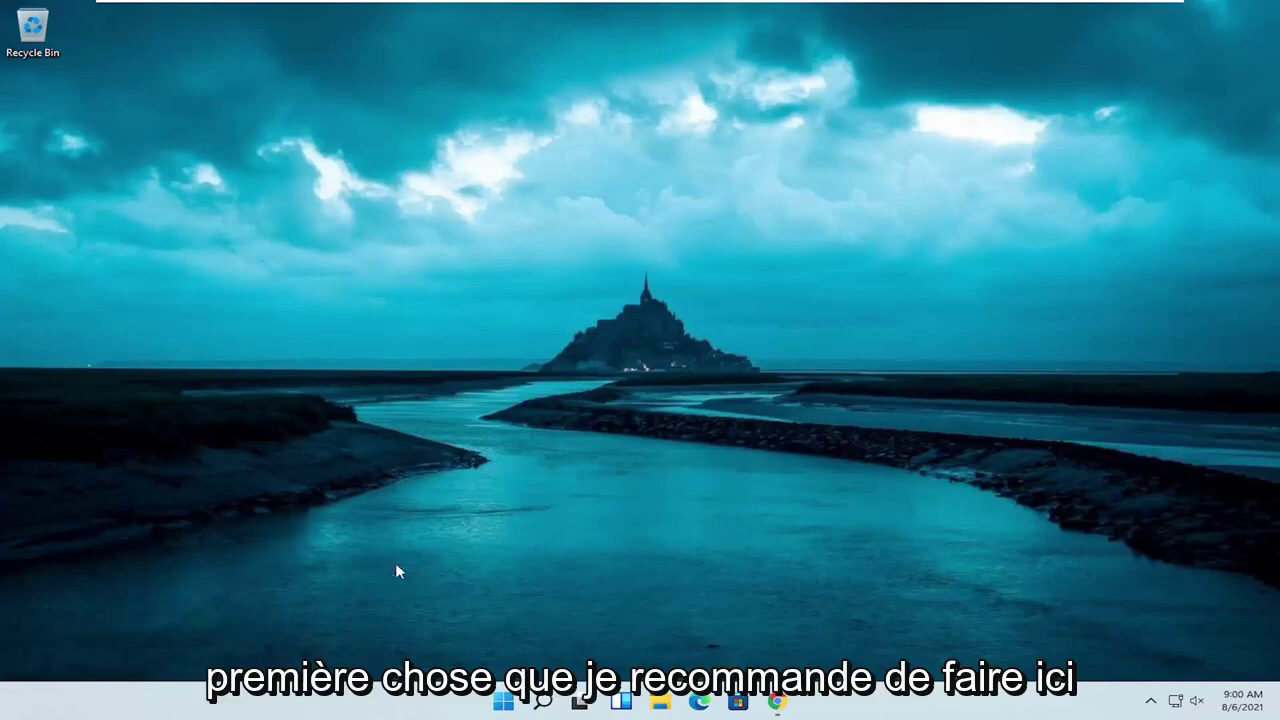
- Search 'msconfig', launch System Configuration, and show its Boot tab
left_click(543, 706)
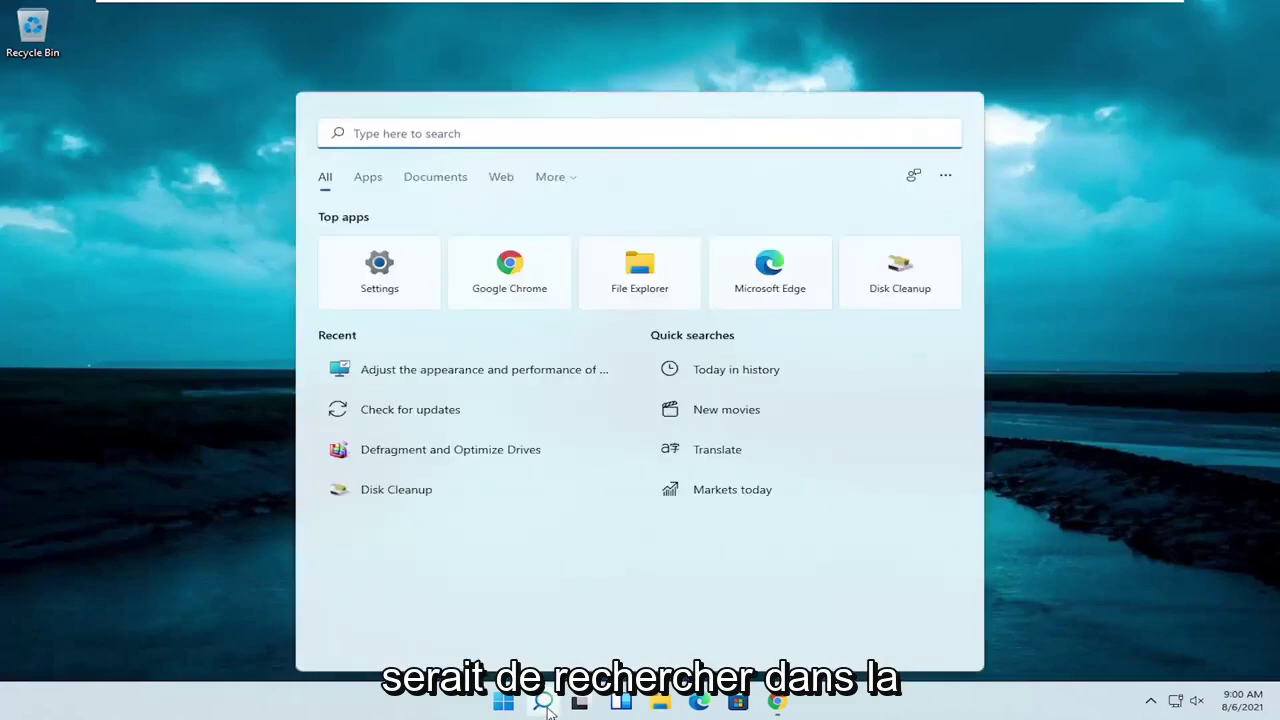
type("mscon")
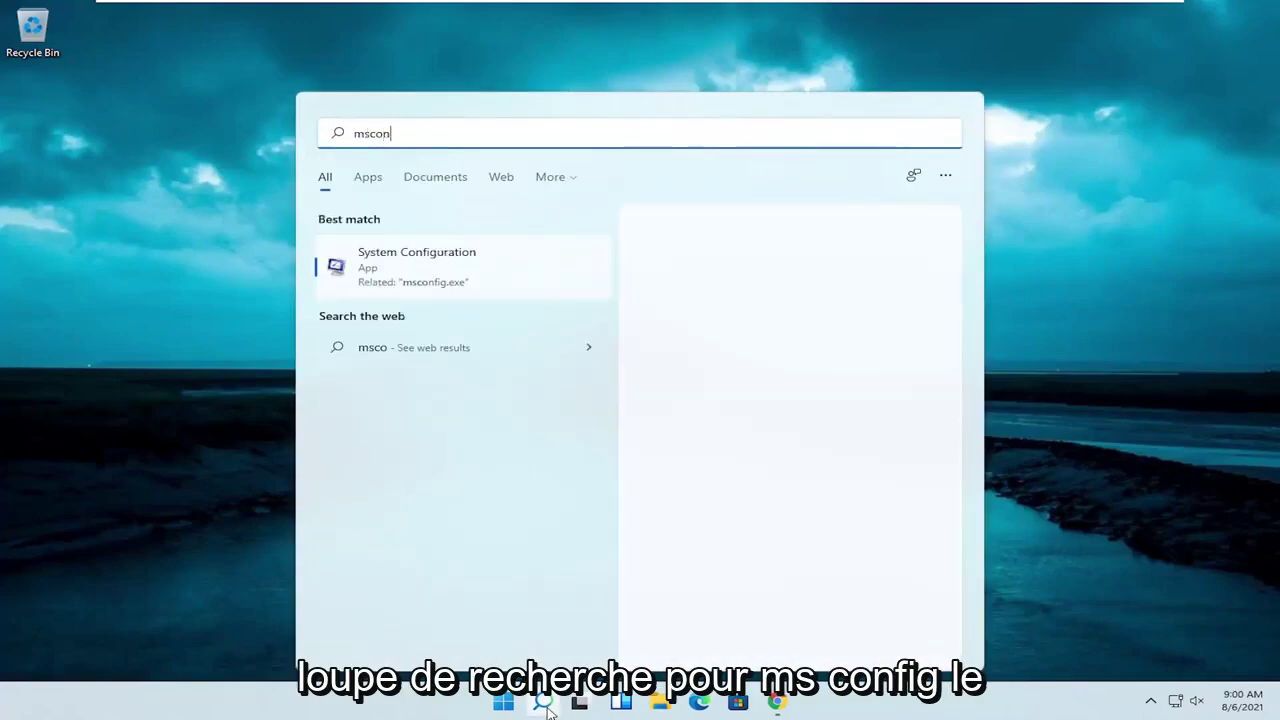
type("fig")
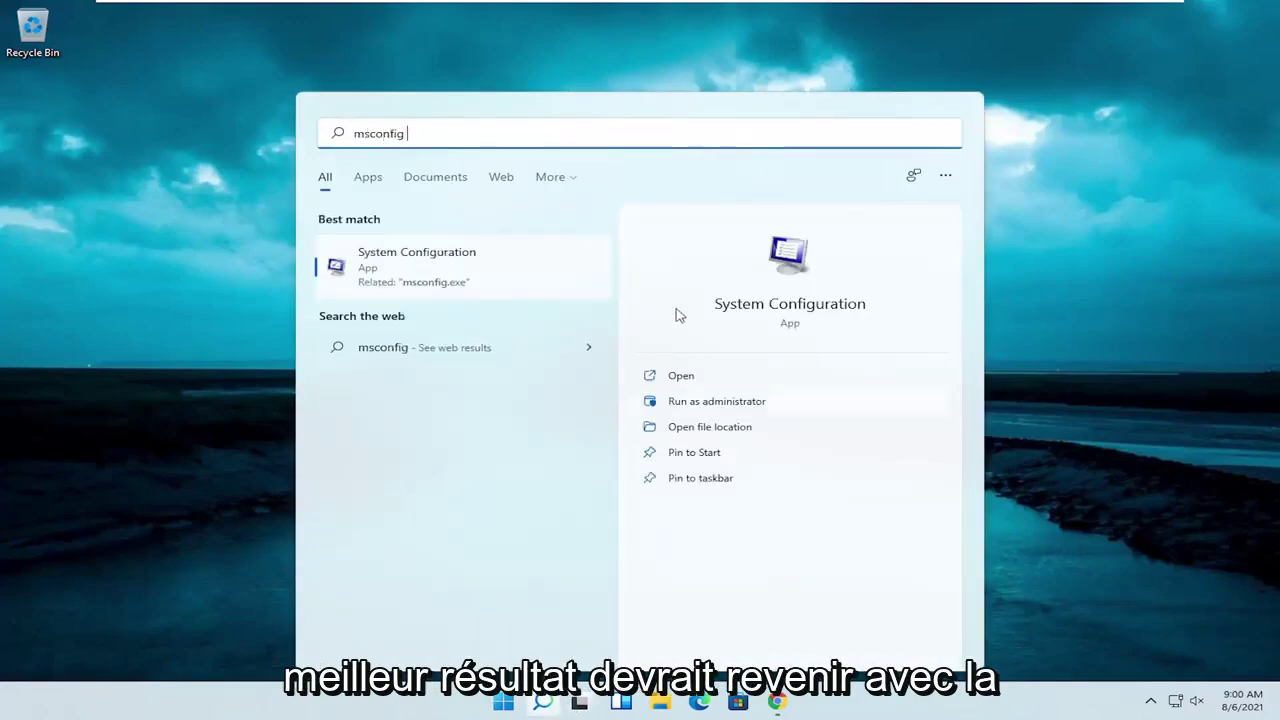
left_click(437, 277)
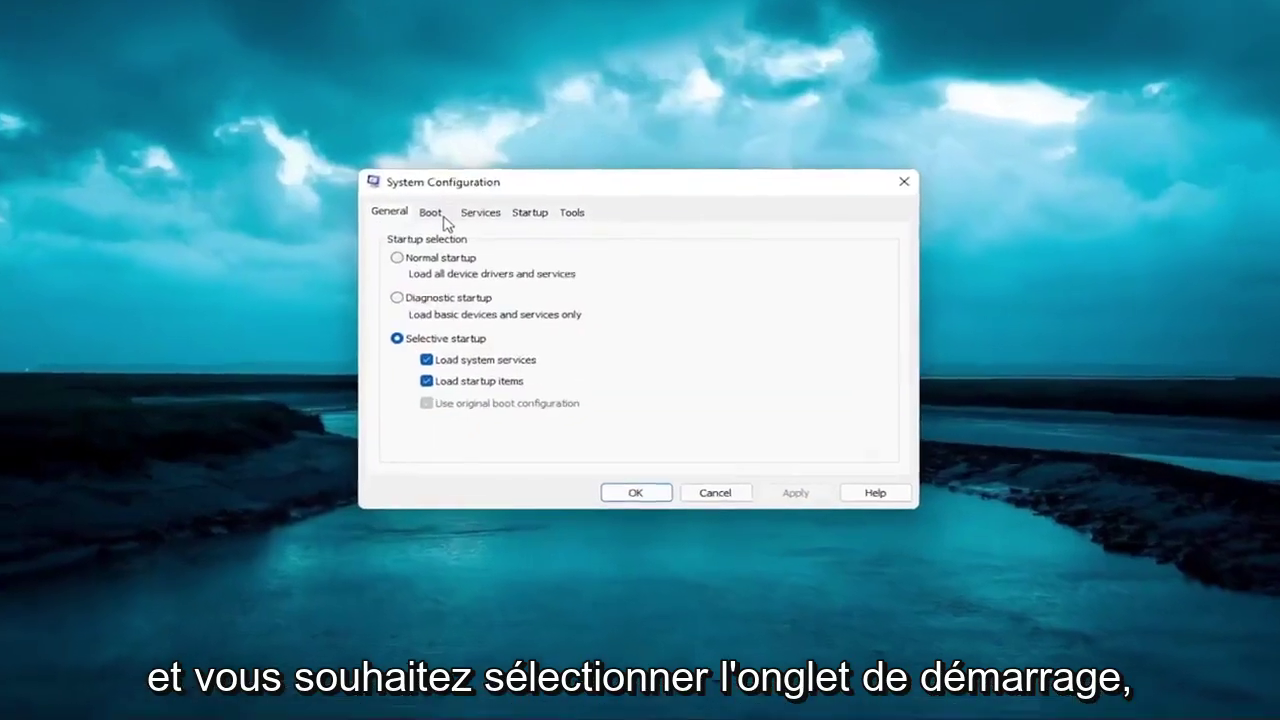
left_click(443, 219)
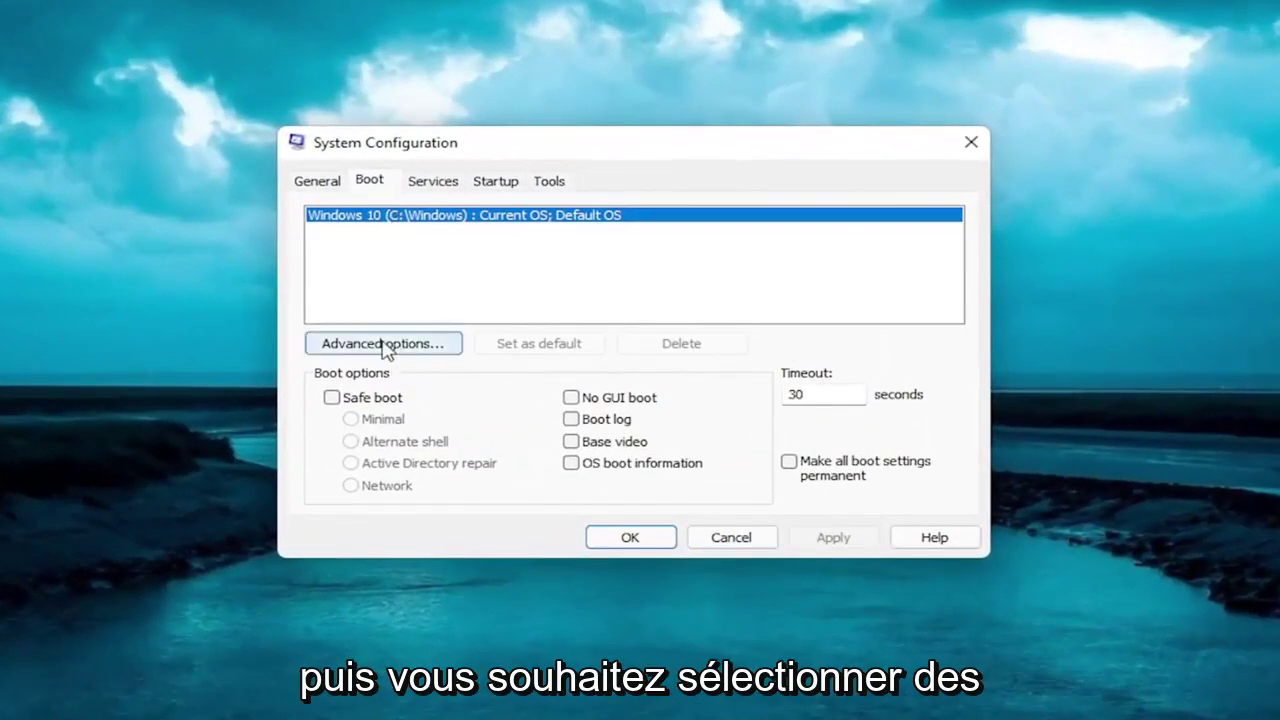
- In Boot Advanced Options, limit processors to 2 and enable the 4096 MB maximum memory limit
left_click(390, 344)
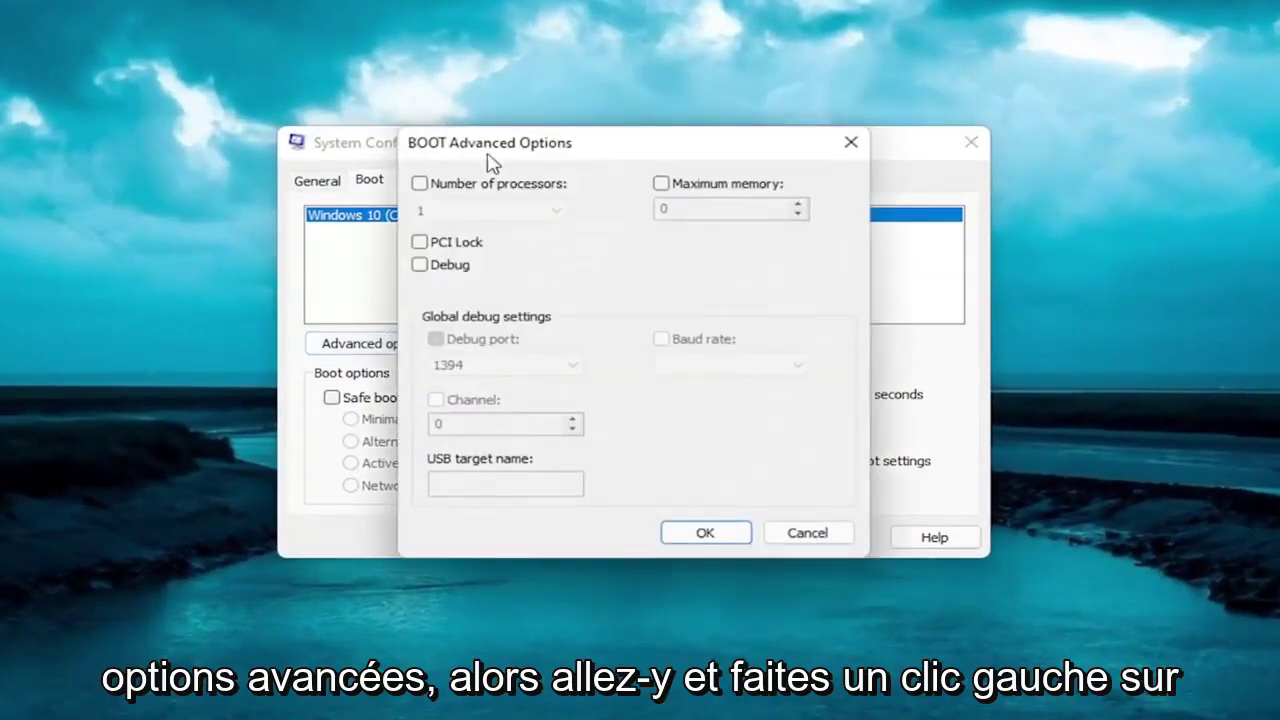
left_click(420, 184)
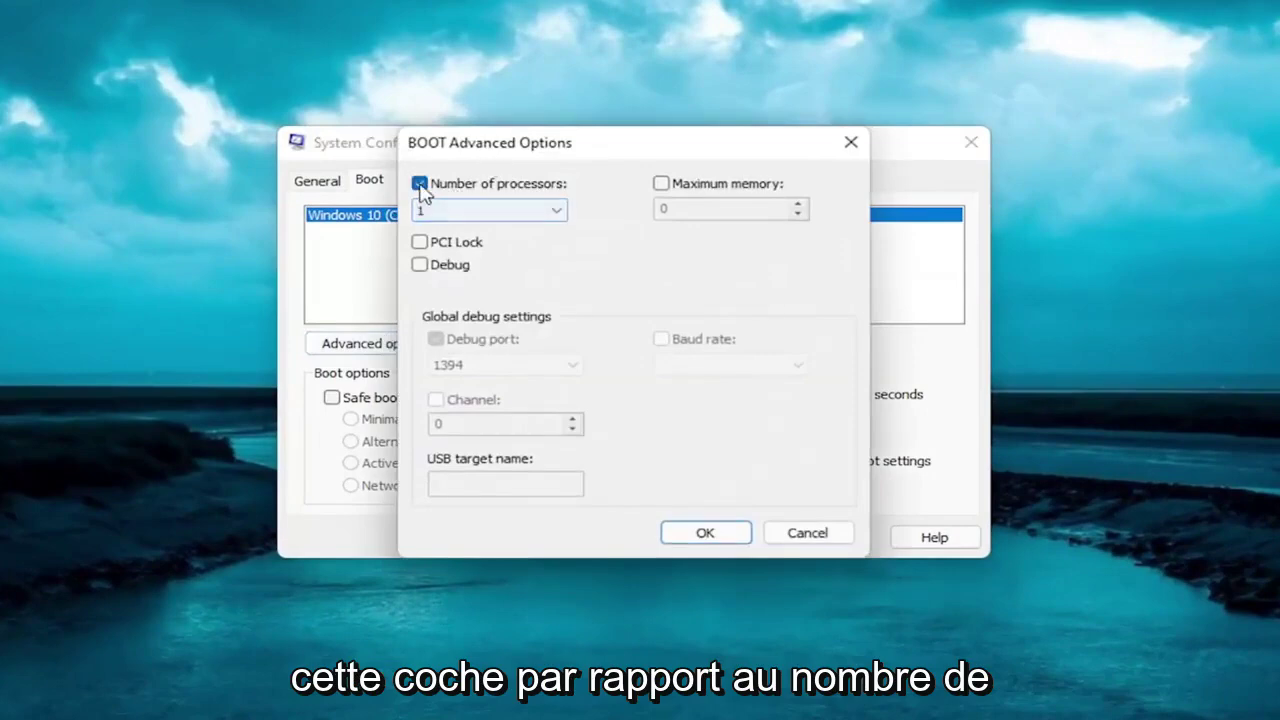
left_click(556, 214)
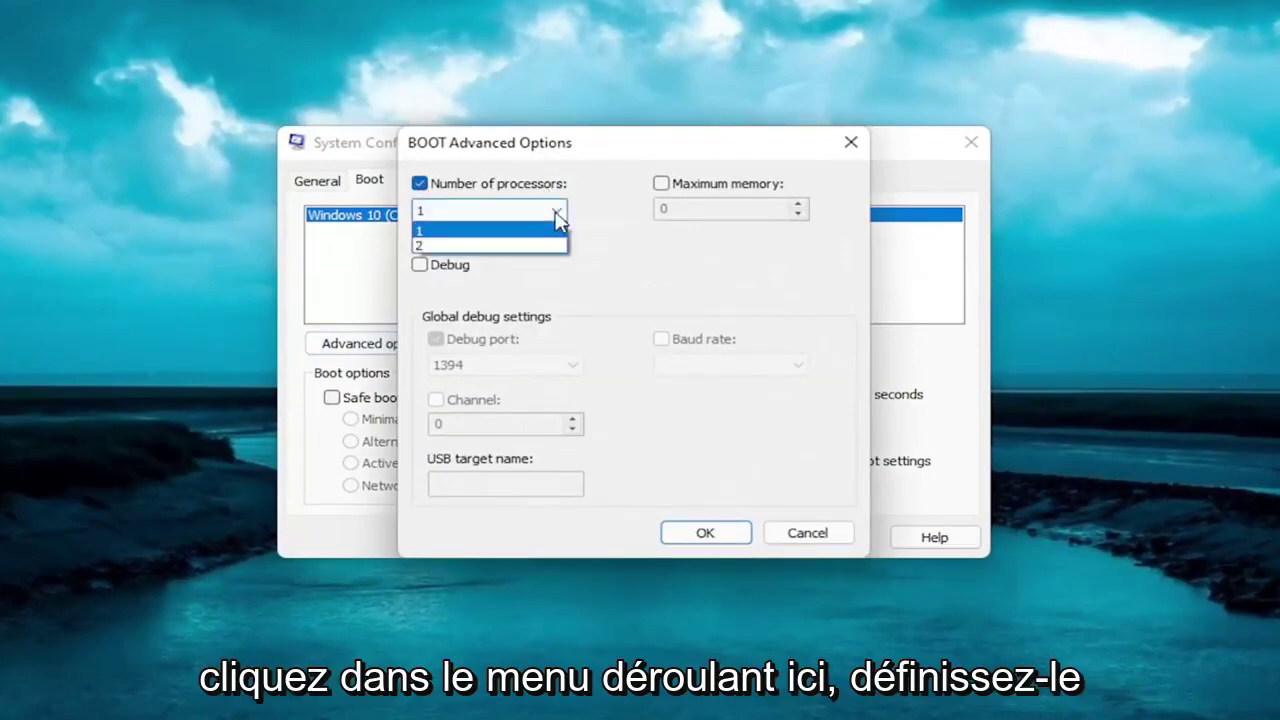
left_click(500, 245)
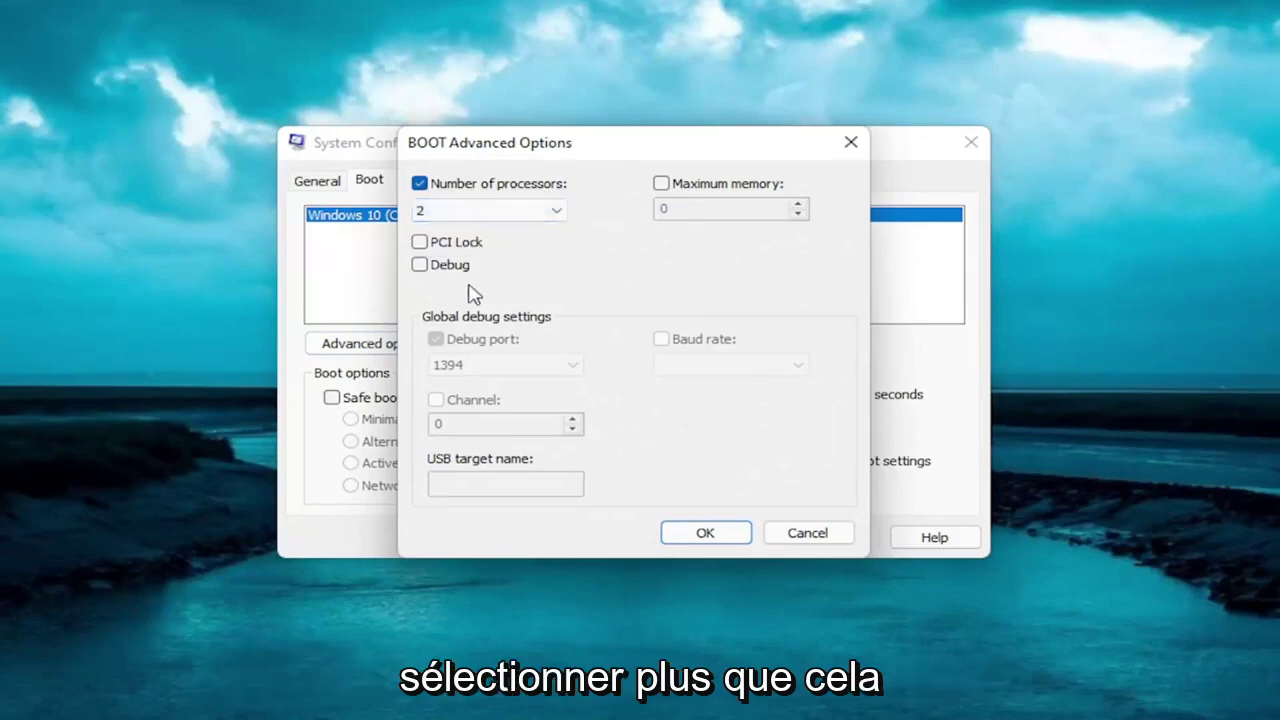
left_click(661, 184)
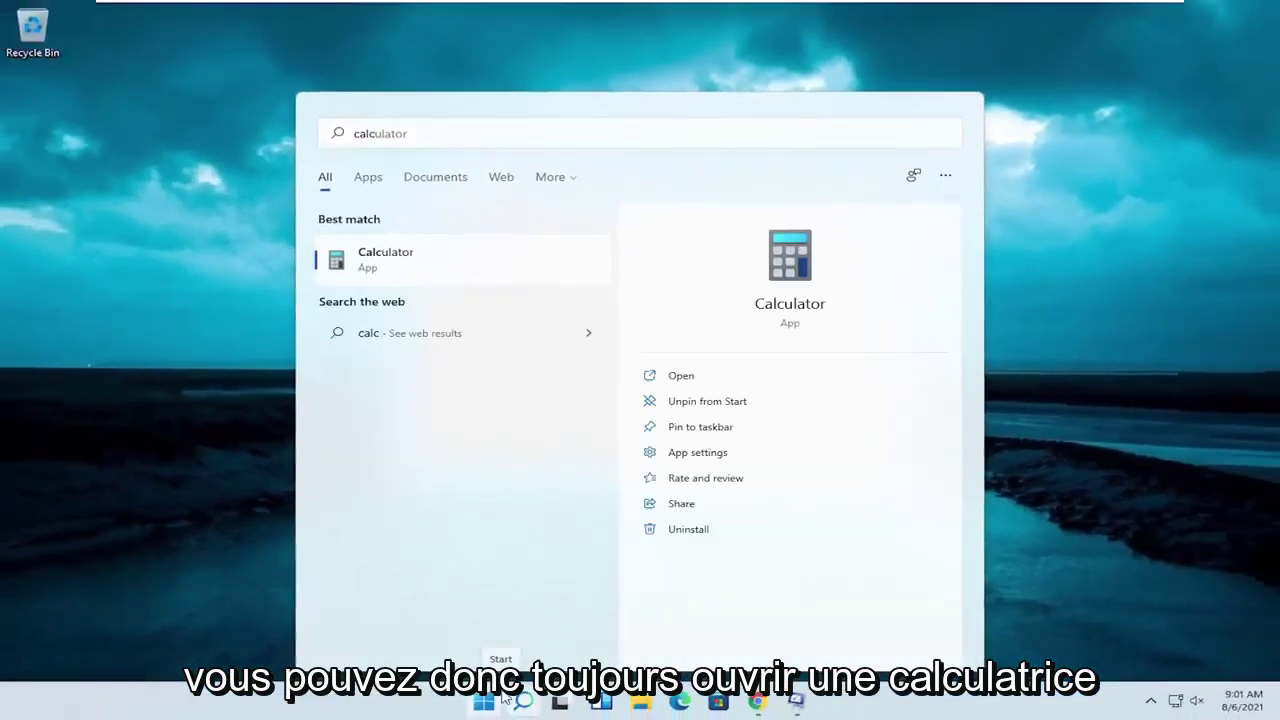
- Launch Calculator, compute 1024 × 8, then multiply the 8192 result by 2
key("Return")
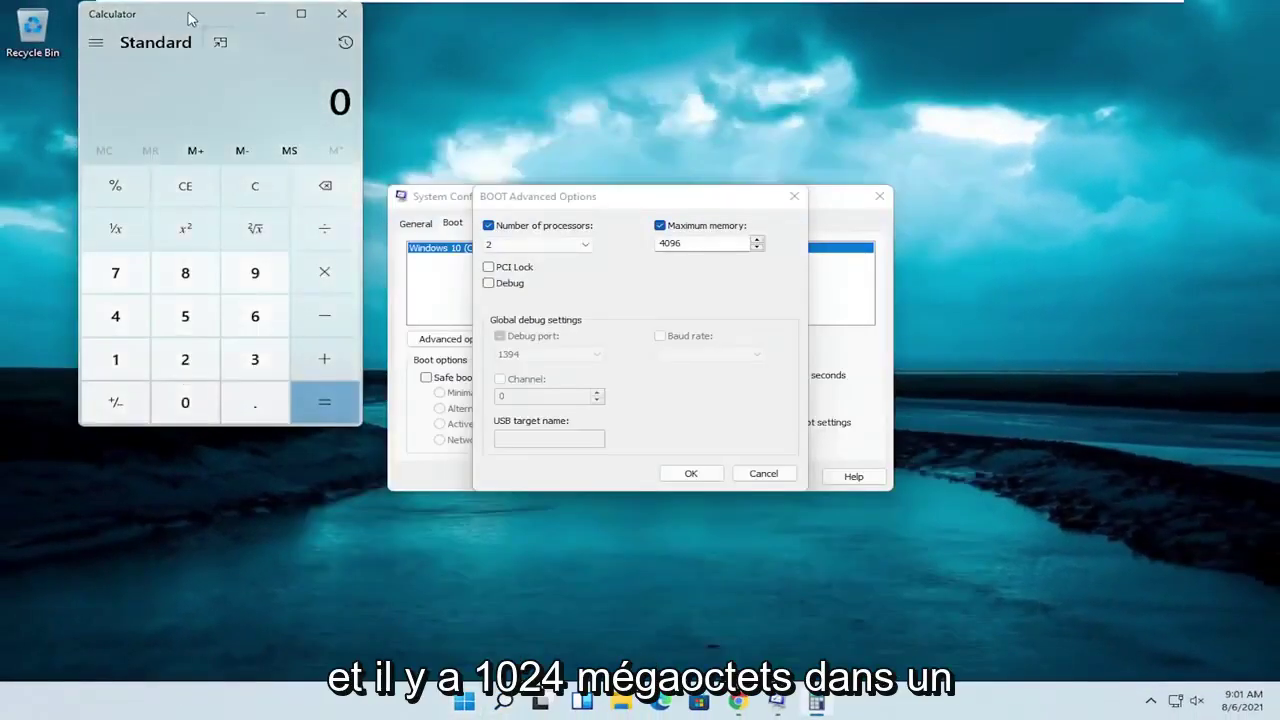
left_click_drag(190, 18, 508, 124)
type("1,024")
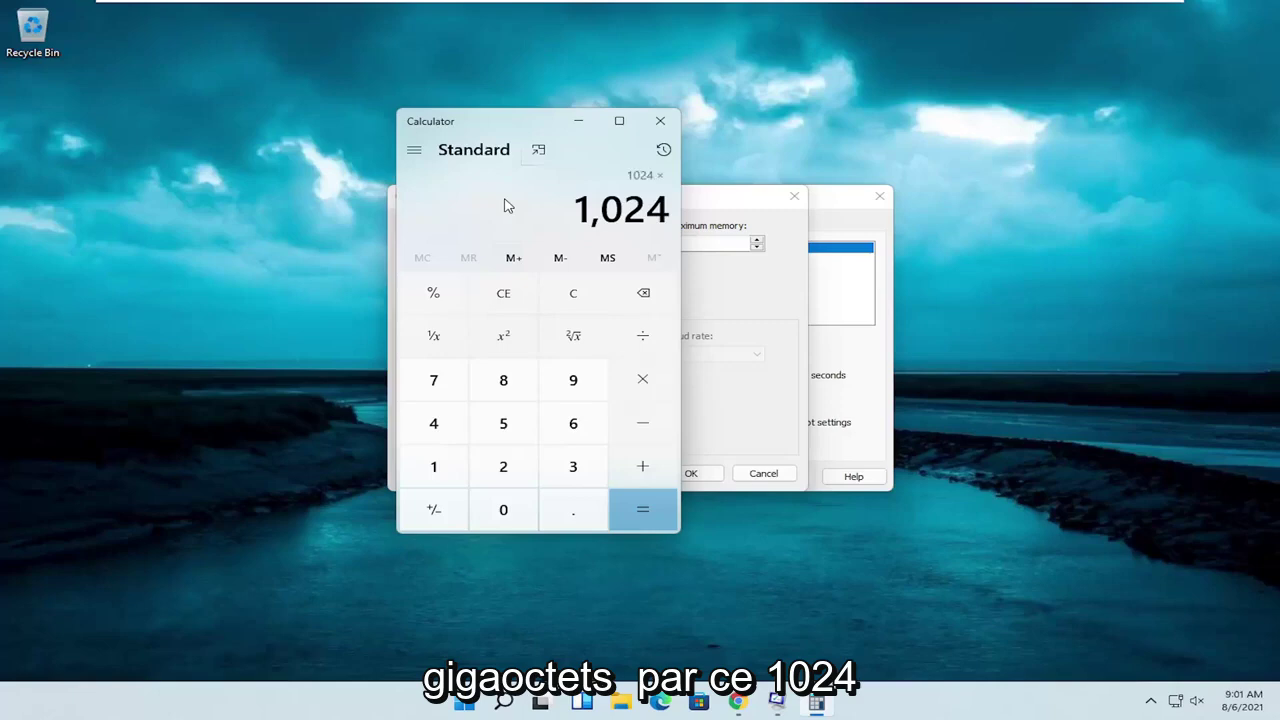
type("8")
key("Return")
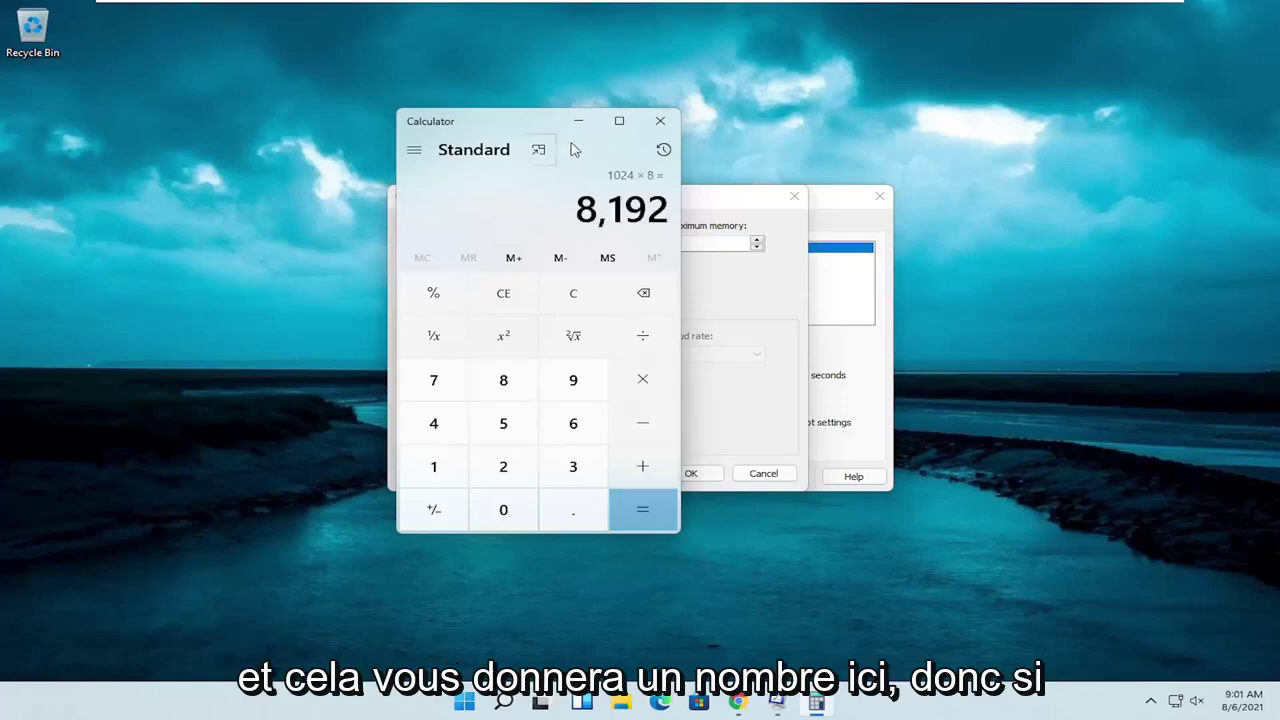
left_click_drag(575, 150, 454, 166)
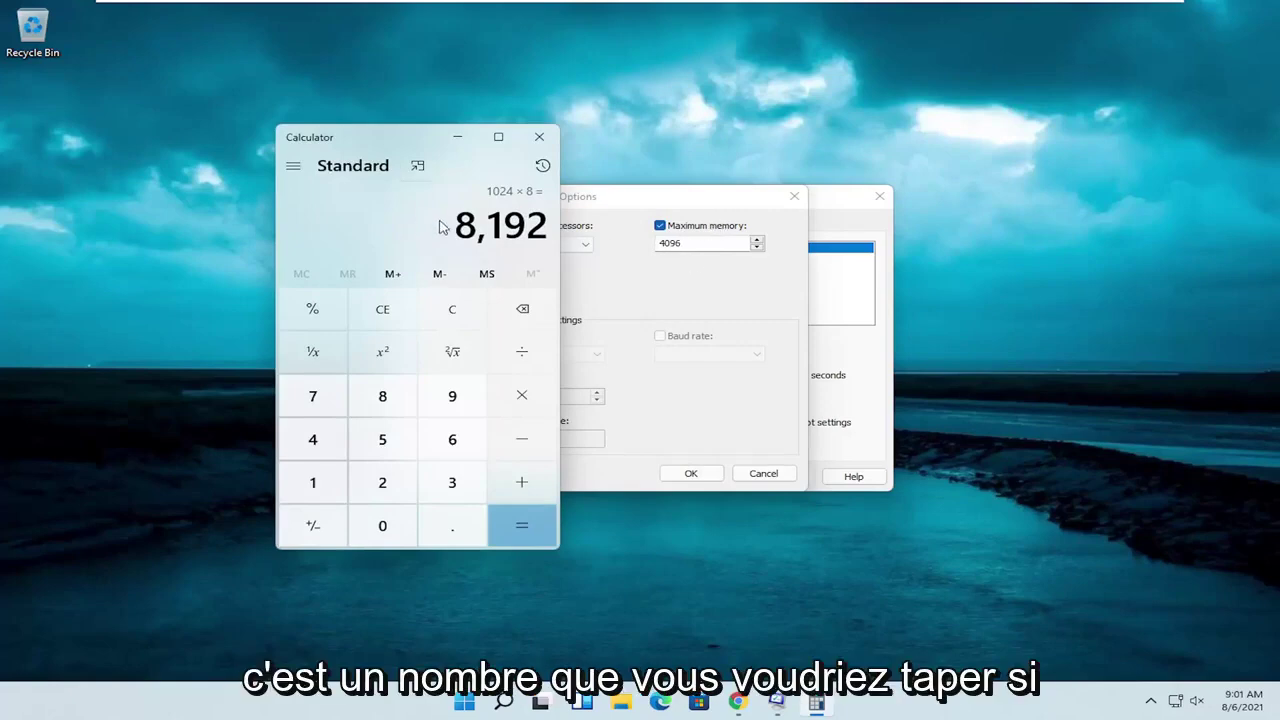
type("*2")
key("Return")
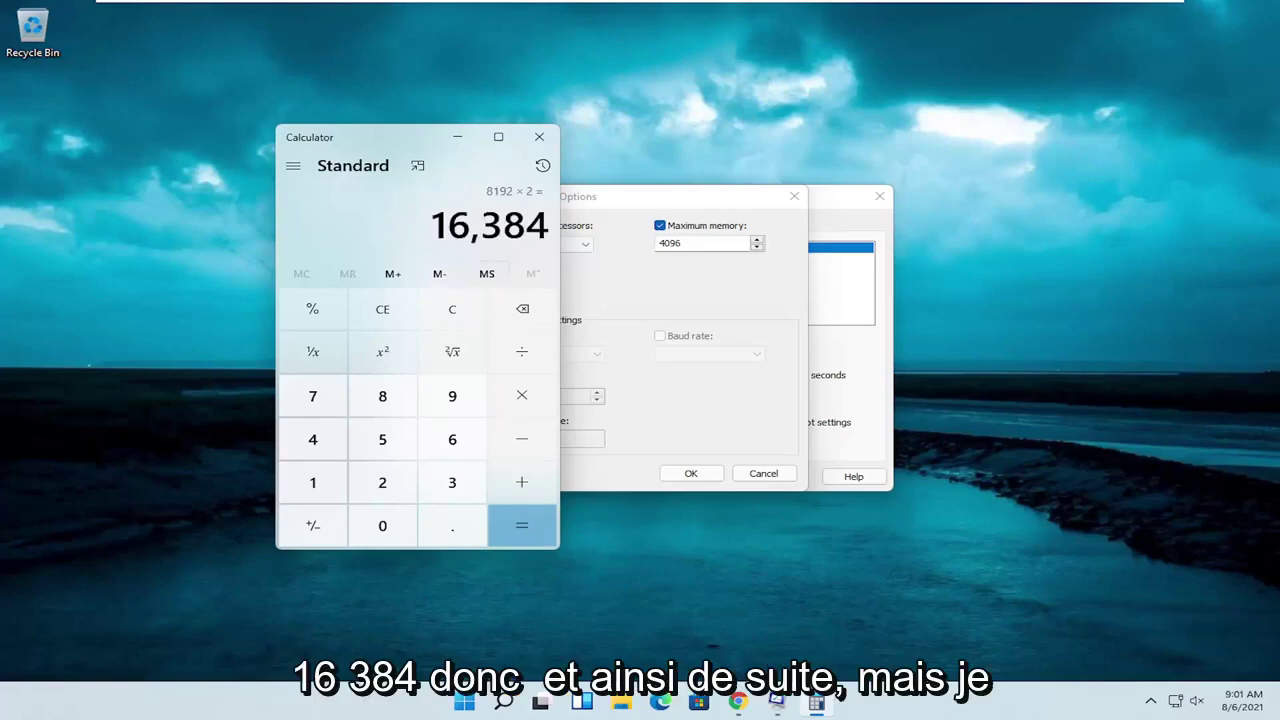
- Clear the calculator, confirm 1024 × 4 = 4,096, and close Calculator
key("Escape")
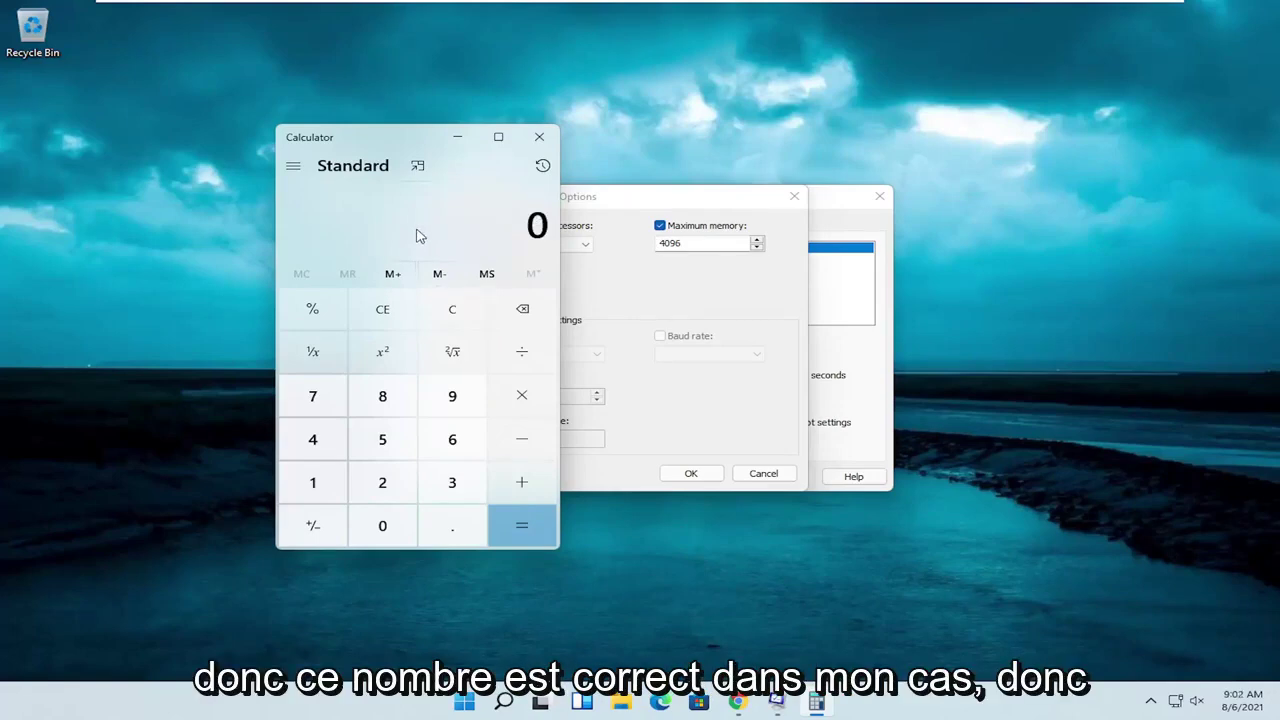
type("1024*")
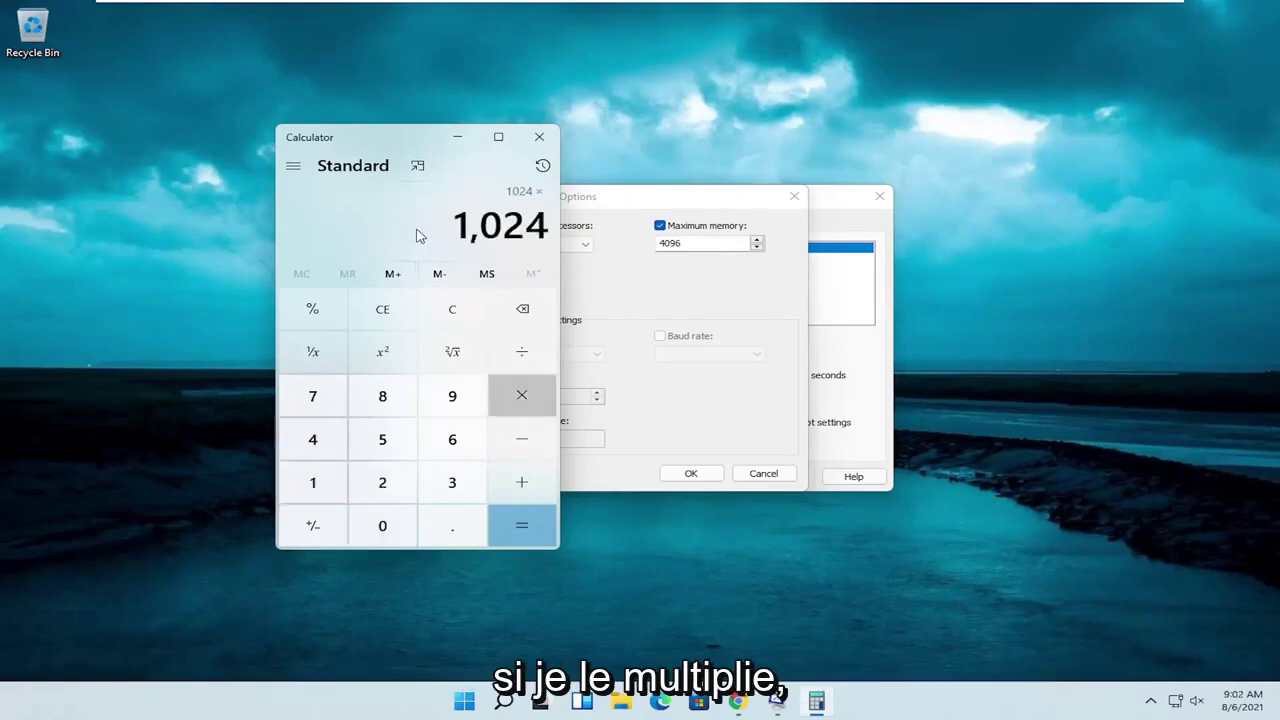
type("4")
key("Return")
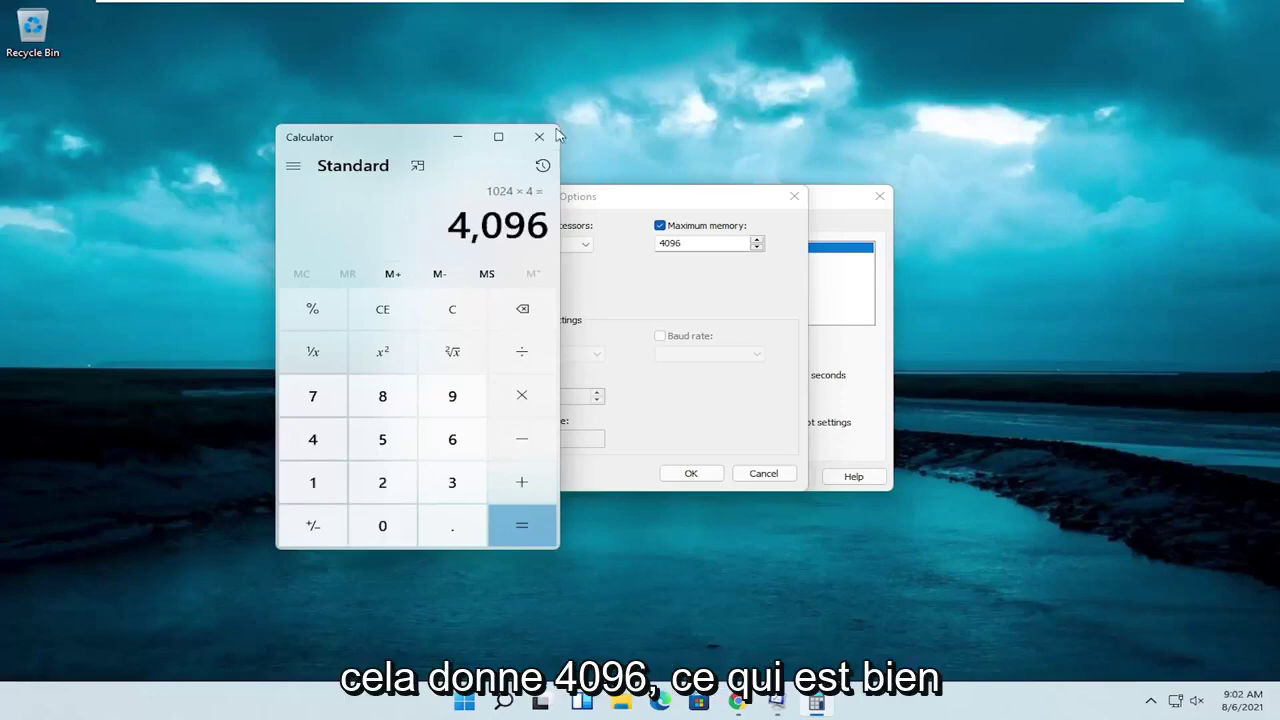
left_click(540, 138)
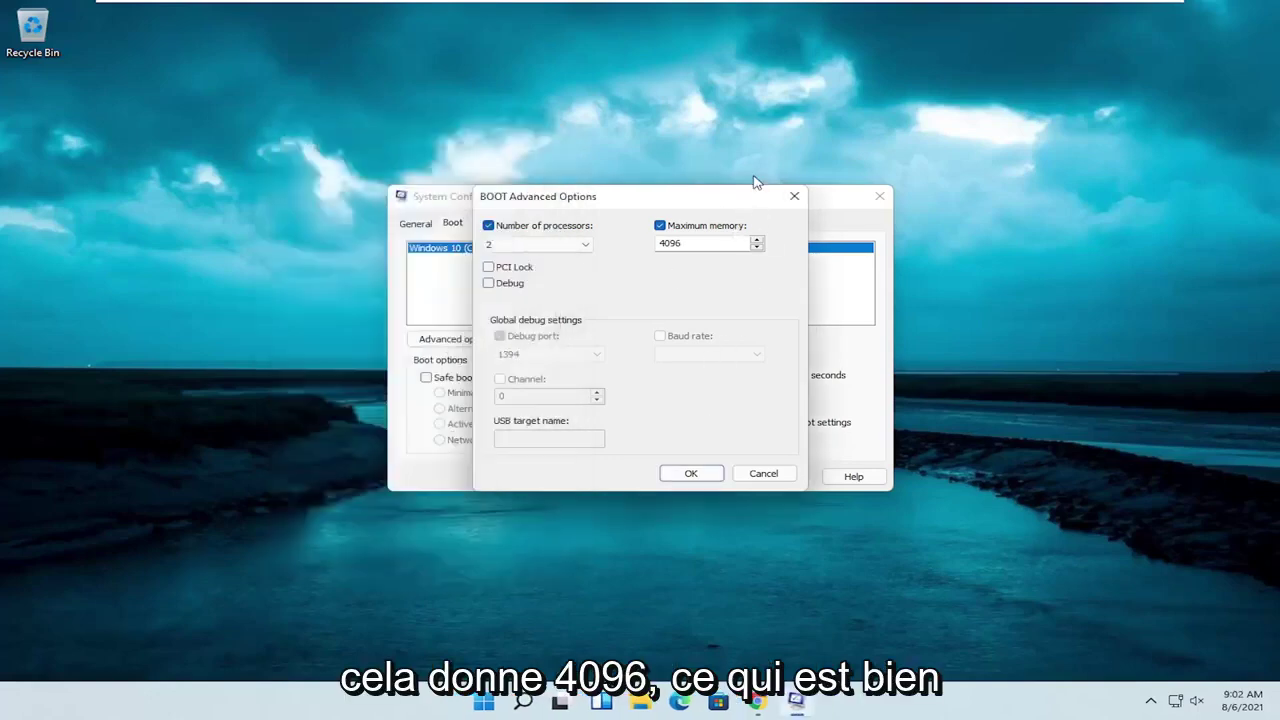
- Accept the boot limits, close System Configuration, and search Start for 'adjust'
left_click(691, 474)
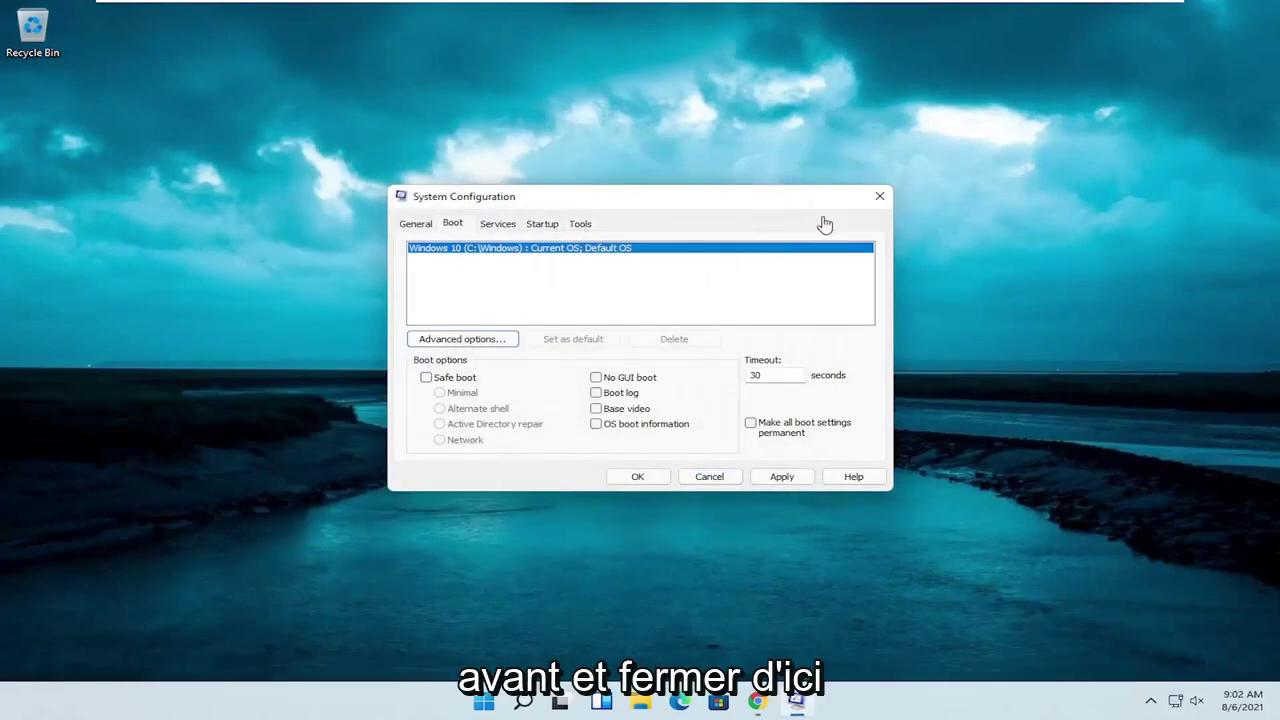
left_click(879, 196)
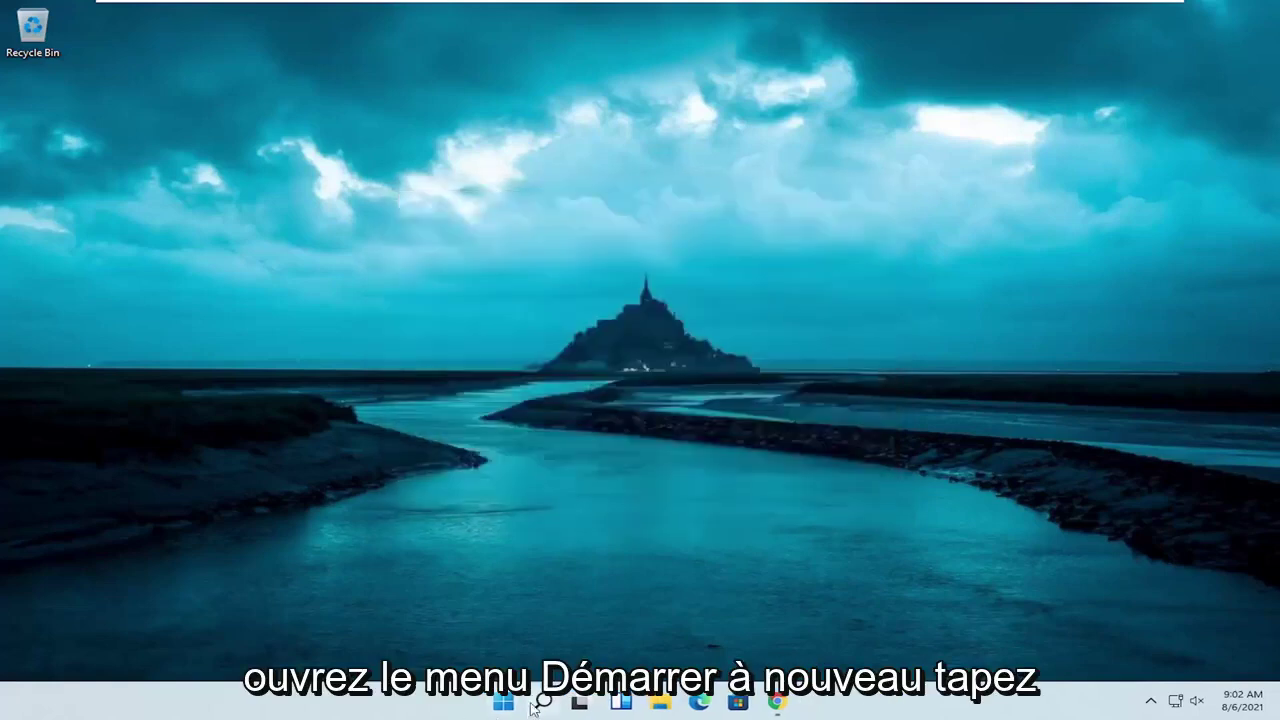
left_click(535, 703)
type("adjus")
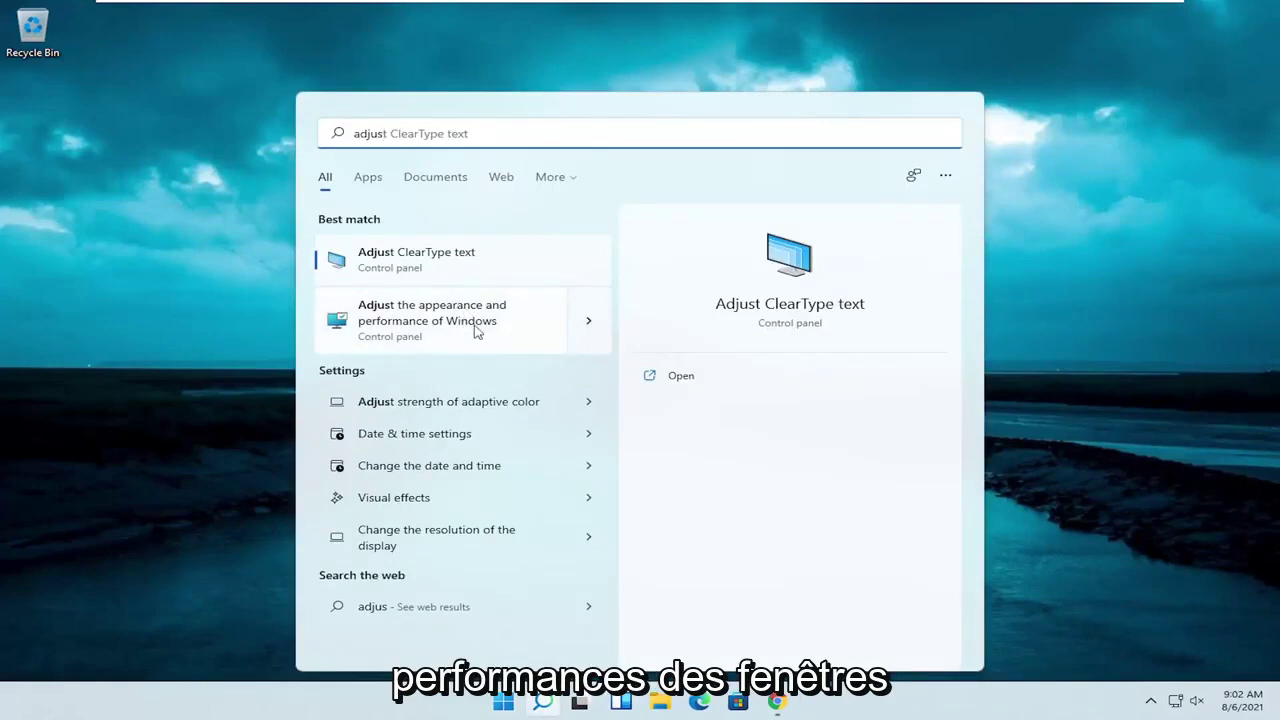
- Keep Virtual Memory on automatic paging-file management for all drives and acknowledge the restart notice
left_click(444, 332)
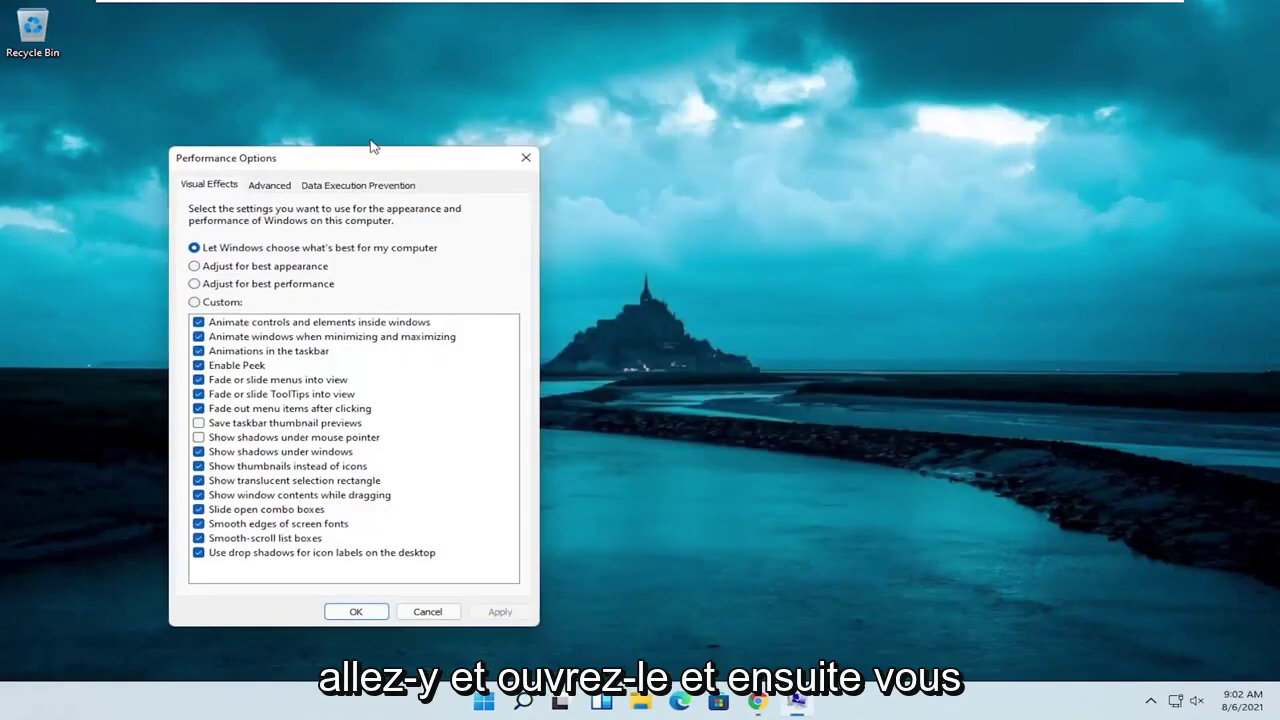
left_click_drag(373, 165, 590, 108)
left_click(490, 132)
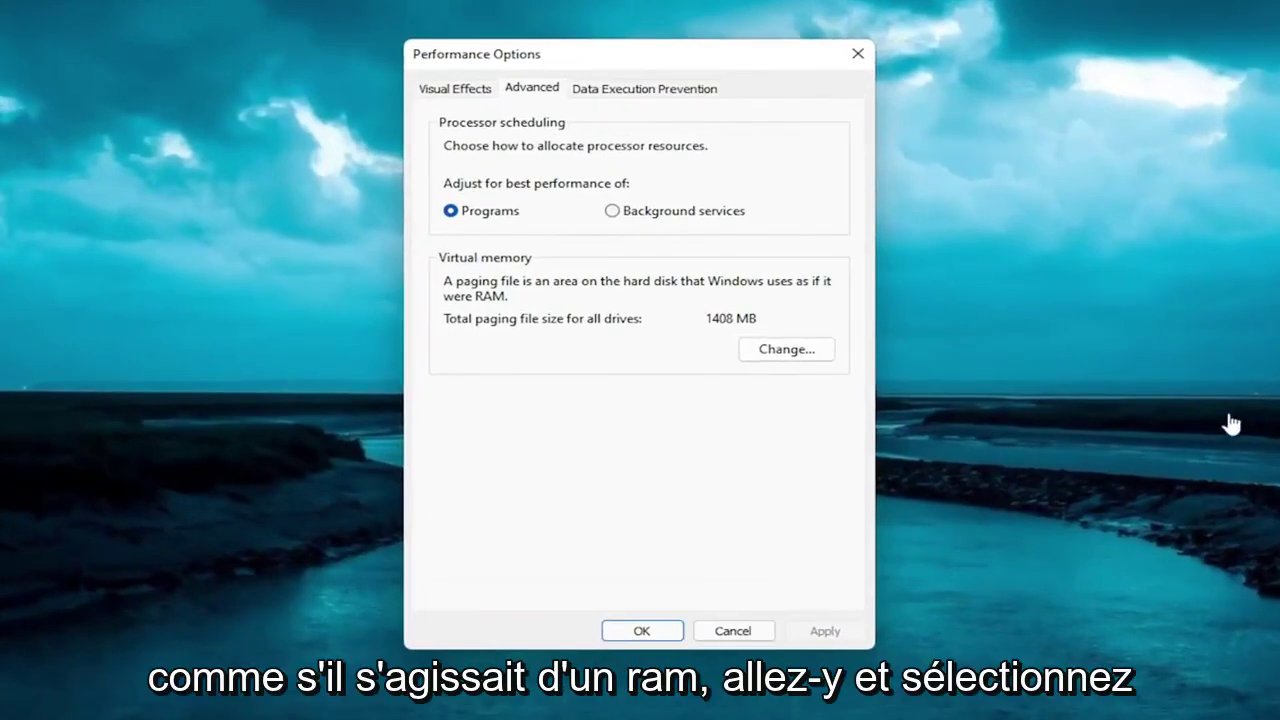
left_click(801, 352)
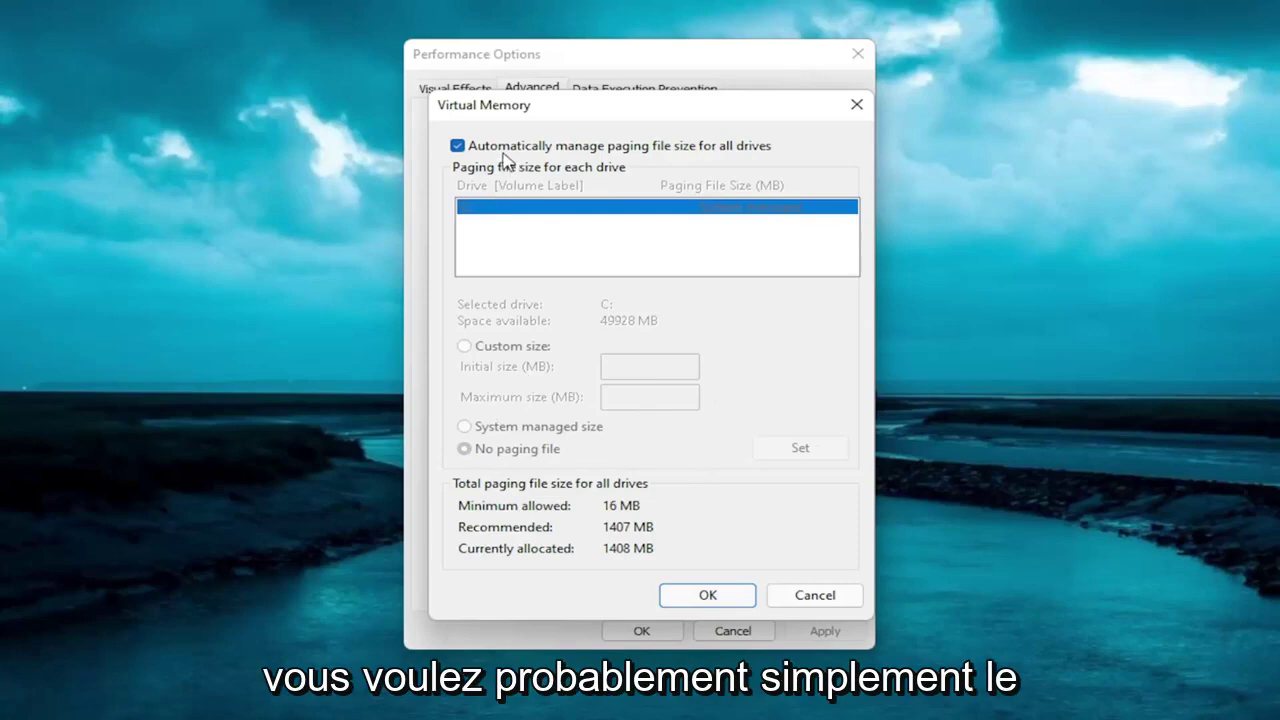
left_click(704, 598)
left_click_drag(705, 323, 625, 321)
left_click(806, 440)
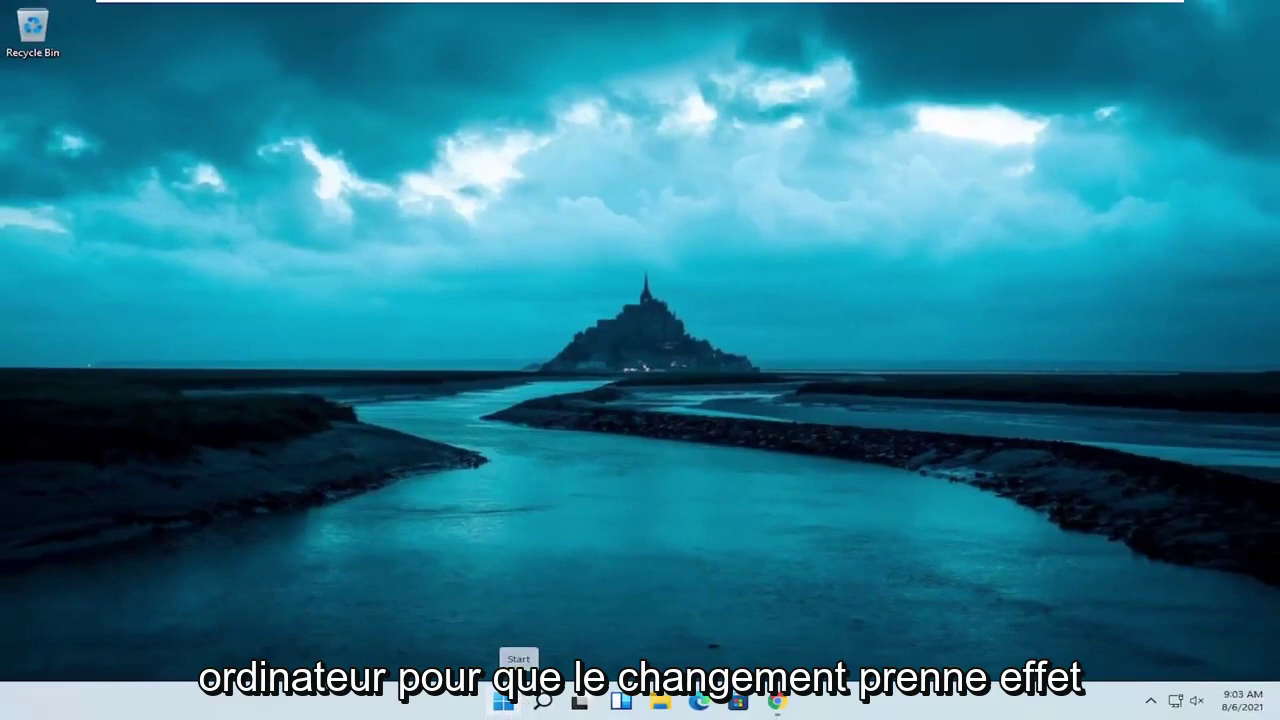
- Restart the computer from the Start button's right-click menu, after dismissing a stray jump list
right_click(777, 700)
key("Escape")
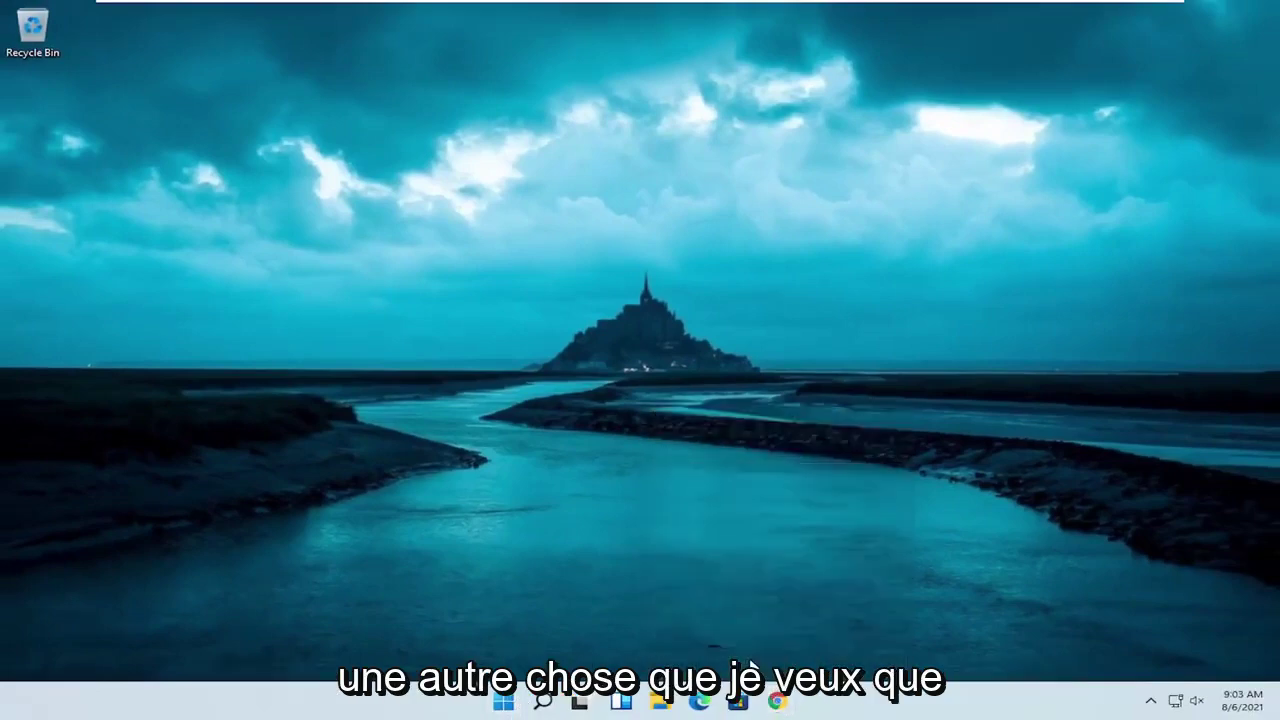
right_click(509, 705)
mouse_move(487, 637)
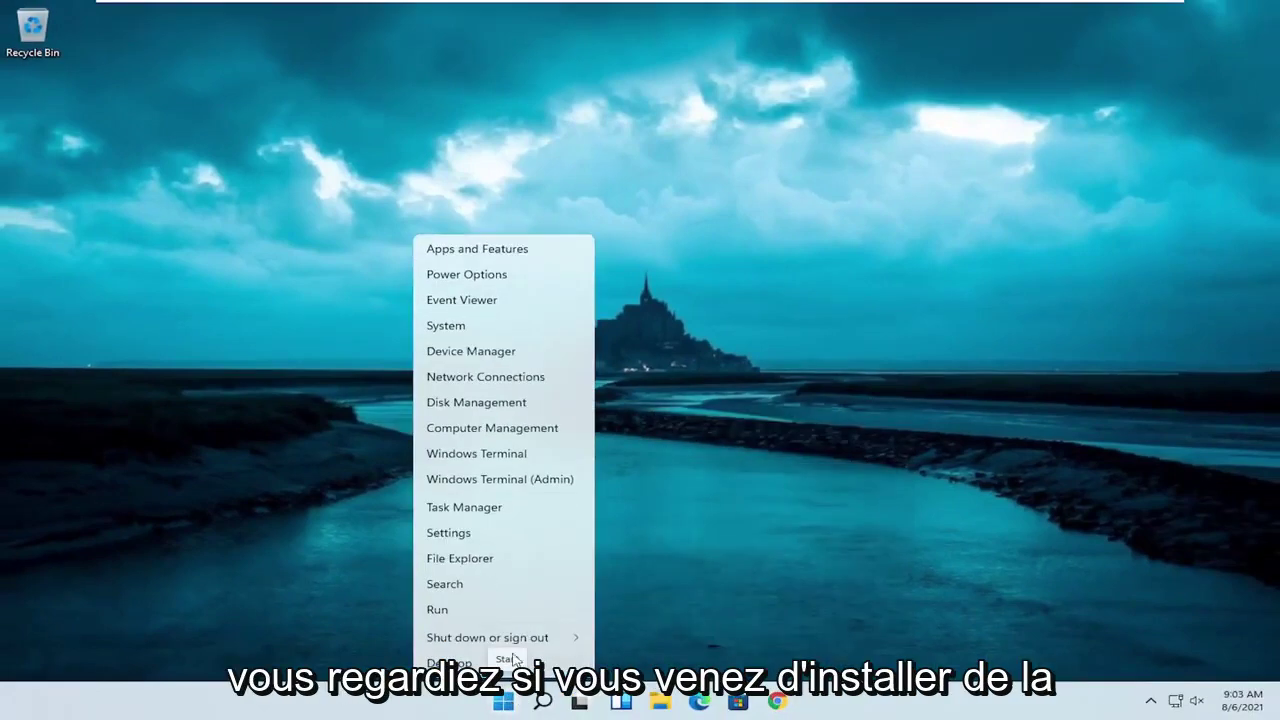
left_click(625, 666)
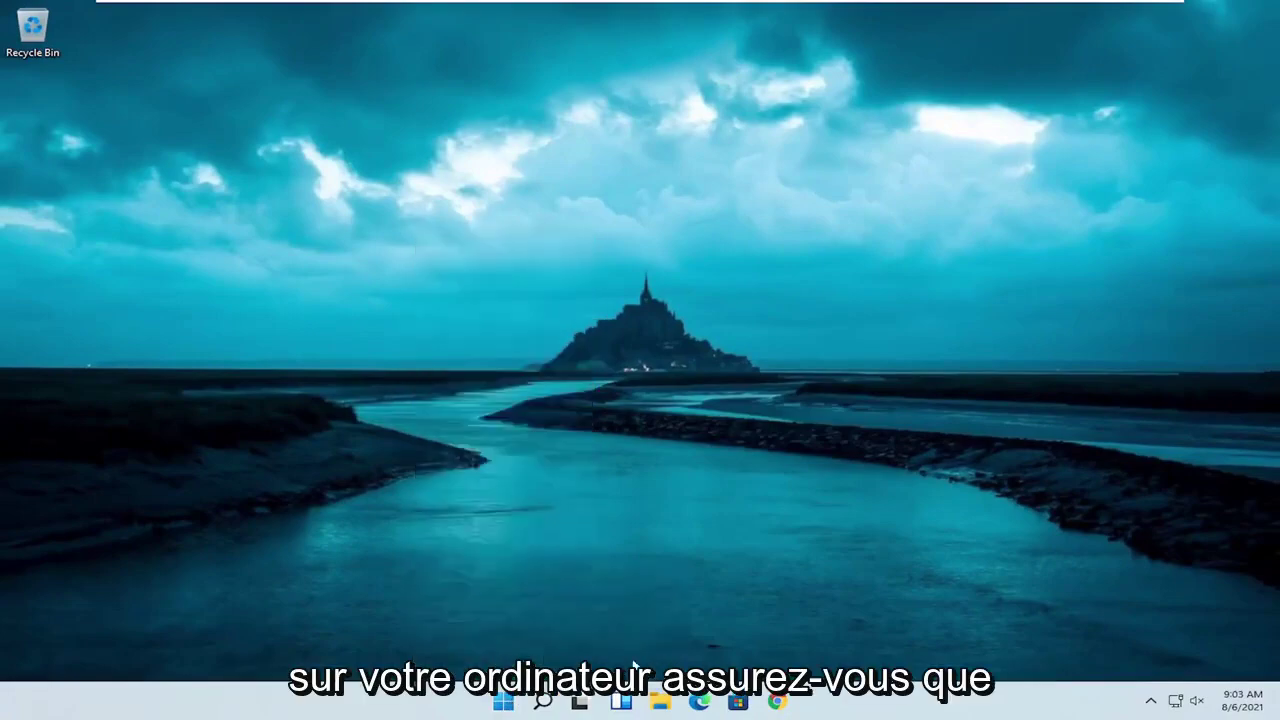